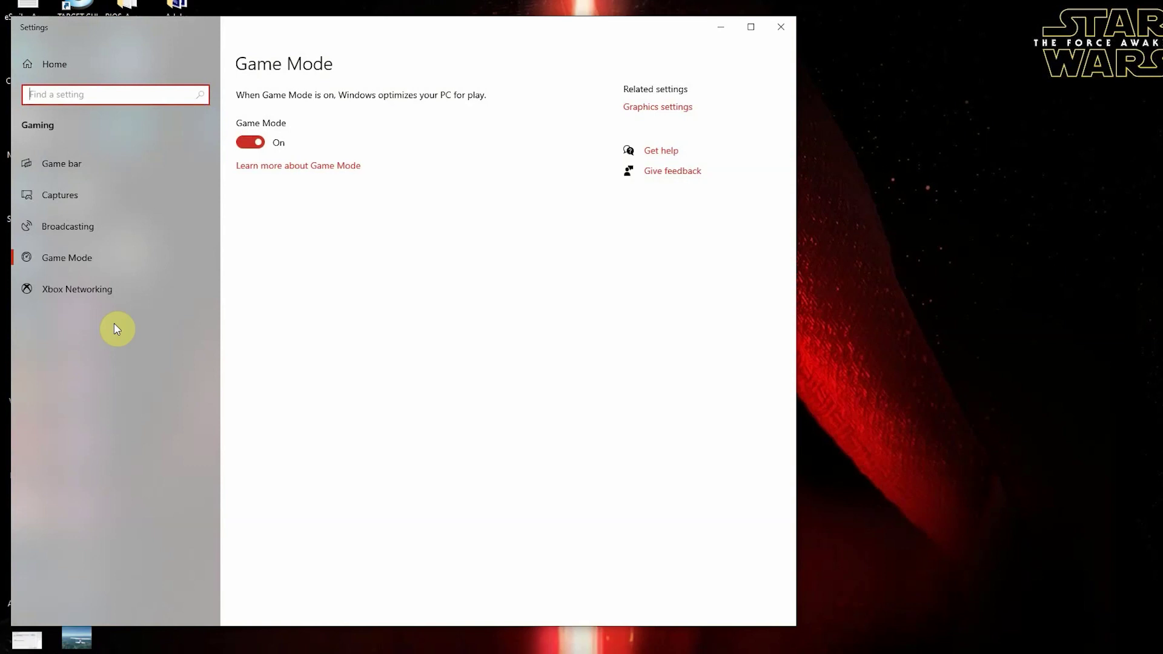
- Switch the Windows Game Mode toggle from On to Off
{"action": "left_click", "coordinate": [252, 148]}
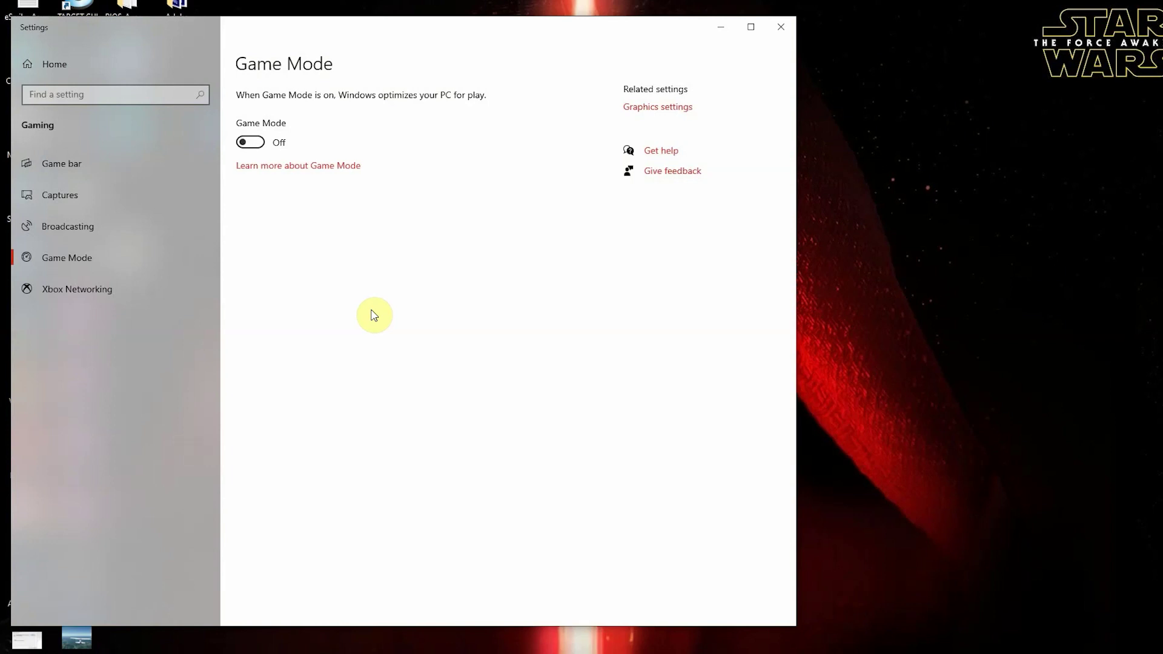
- Check that Background recording is Off under Captures, then go to the Game bar page
{"action": "left_click", "coordinate": [74, 195]}
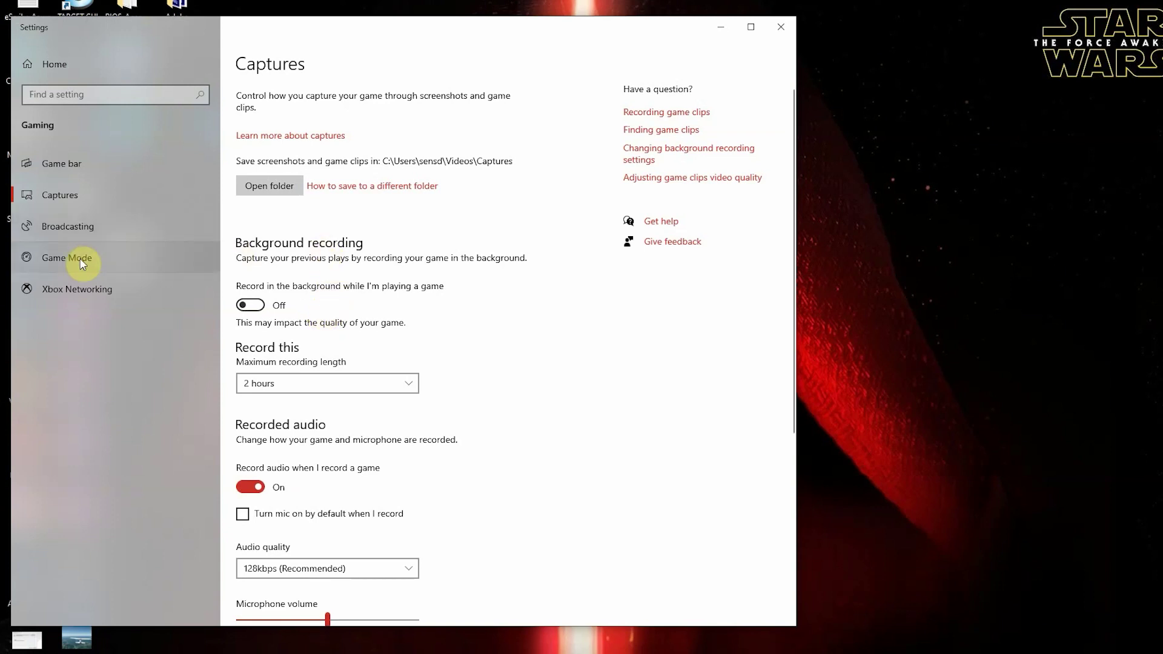
{"action": "left_click", "coordinate": [80, 165]}
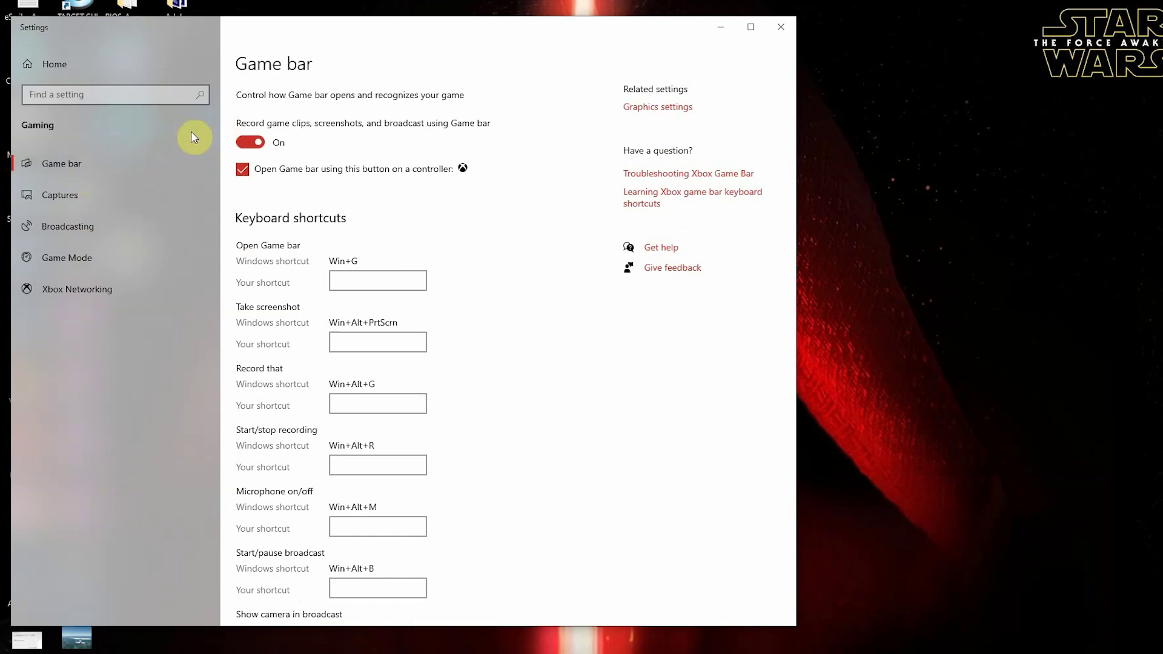
- Turn off recording game clips, screenshots and broadcasts using Game bar
{"action": "left_click", "coordinate": [250, 143]}
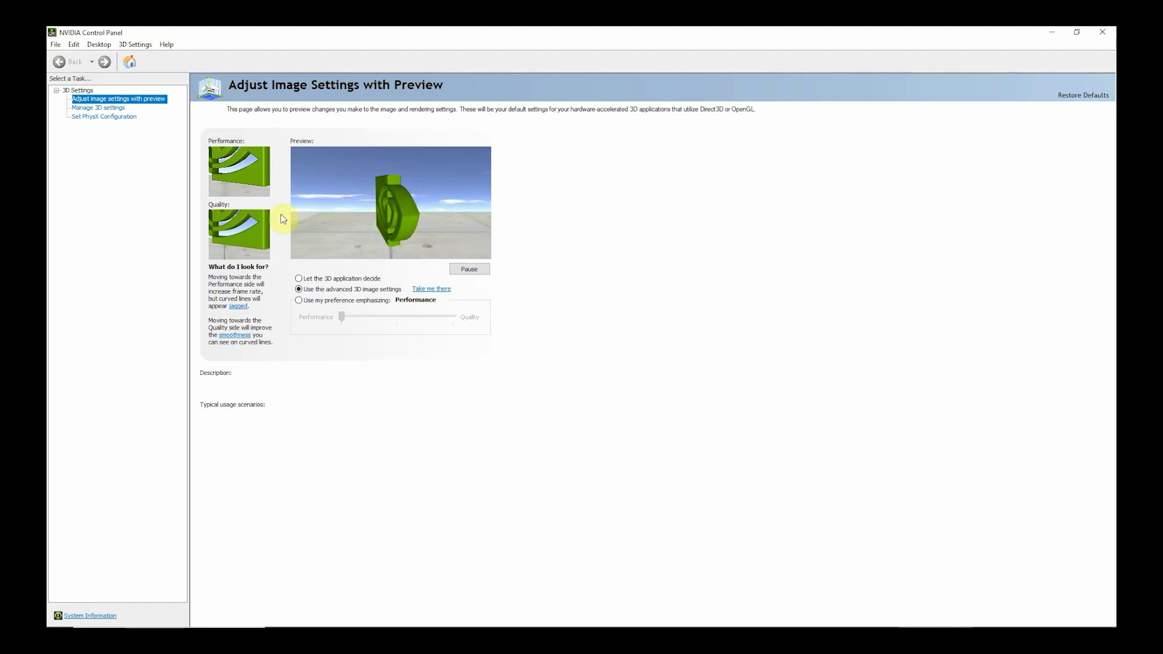
- Select Microsoft Flight Simulator under Manage 3D settings' Program Settings and open the Add dialog
{"action": "left_click", "coordinate": [112, 107]}
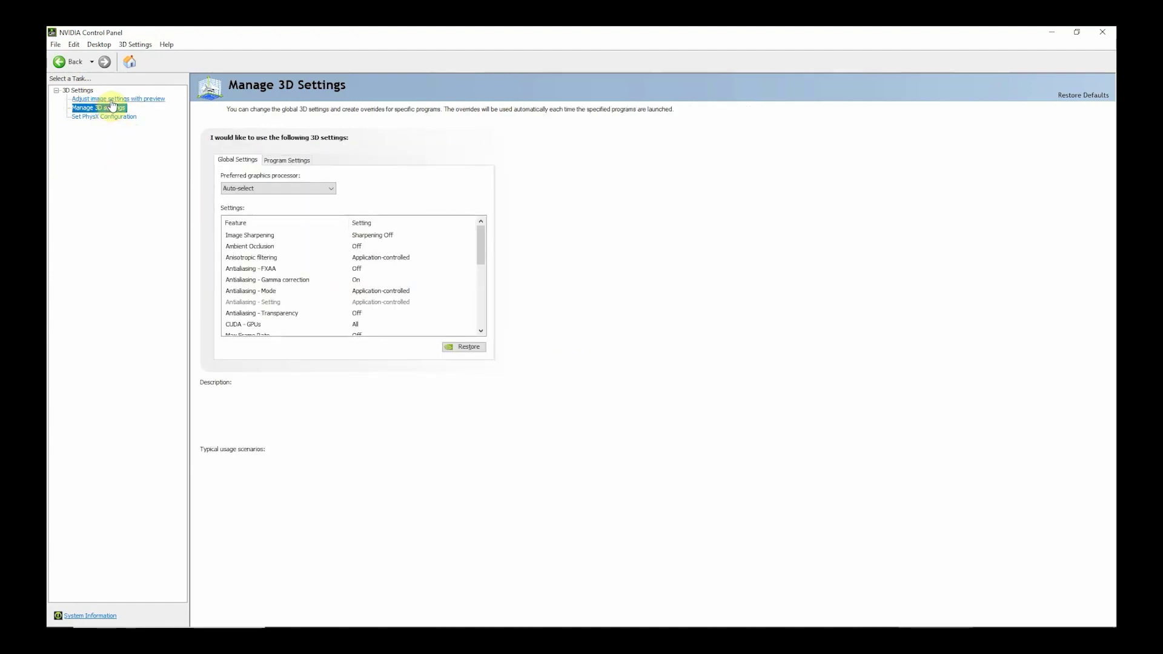
{"action": "left_click", "coordinate": [280, 159]}
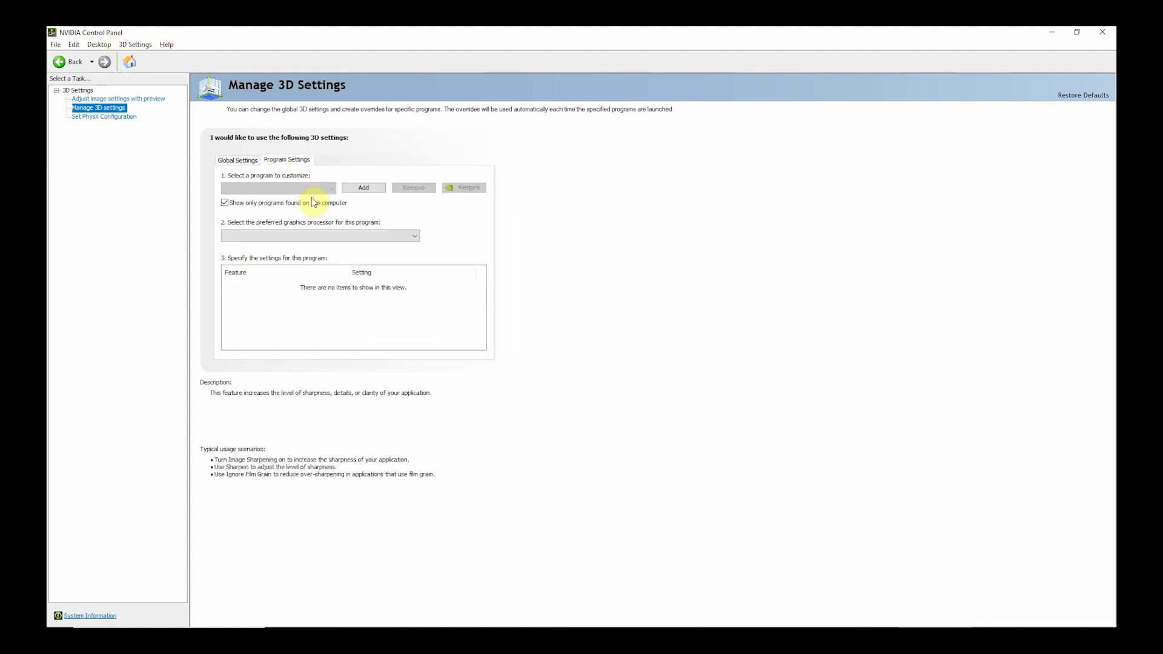
{"action": "left_click", "coordinate": [331, 188]}
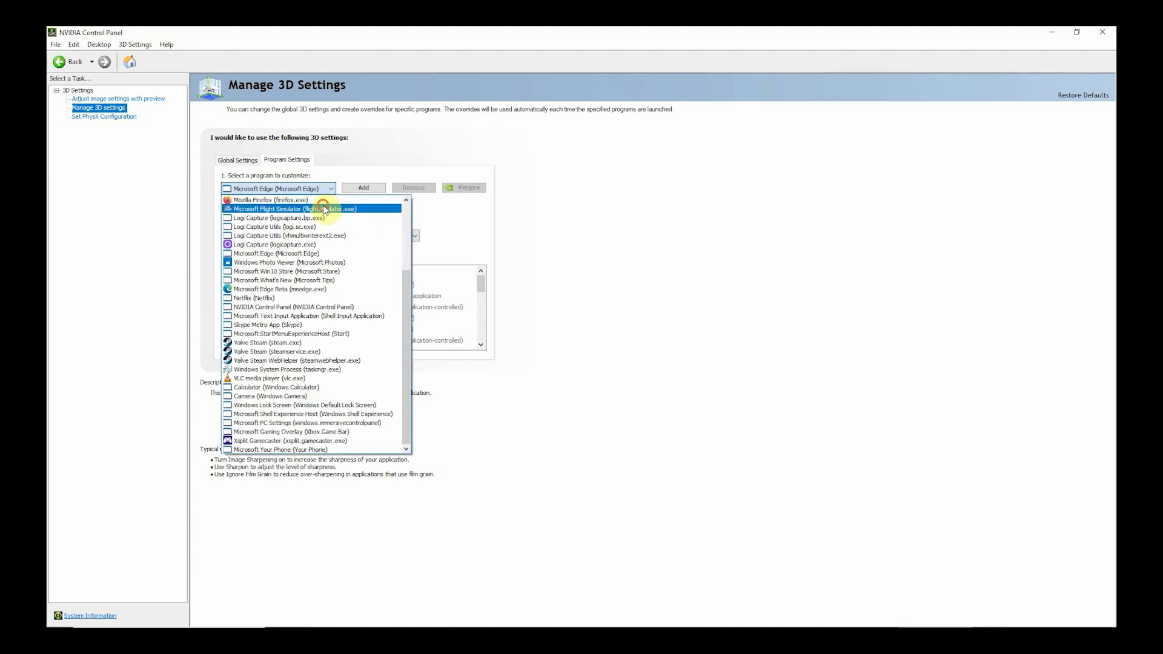
{"action": "left_click", "coordinate": [326, 209]}
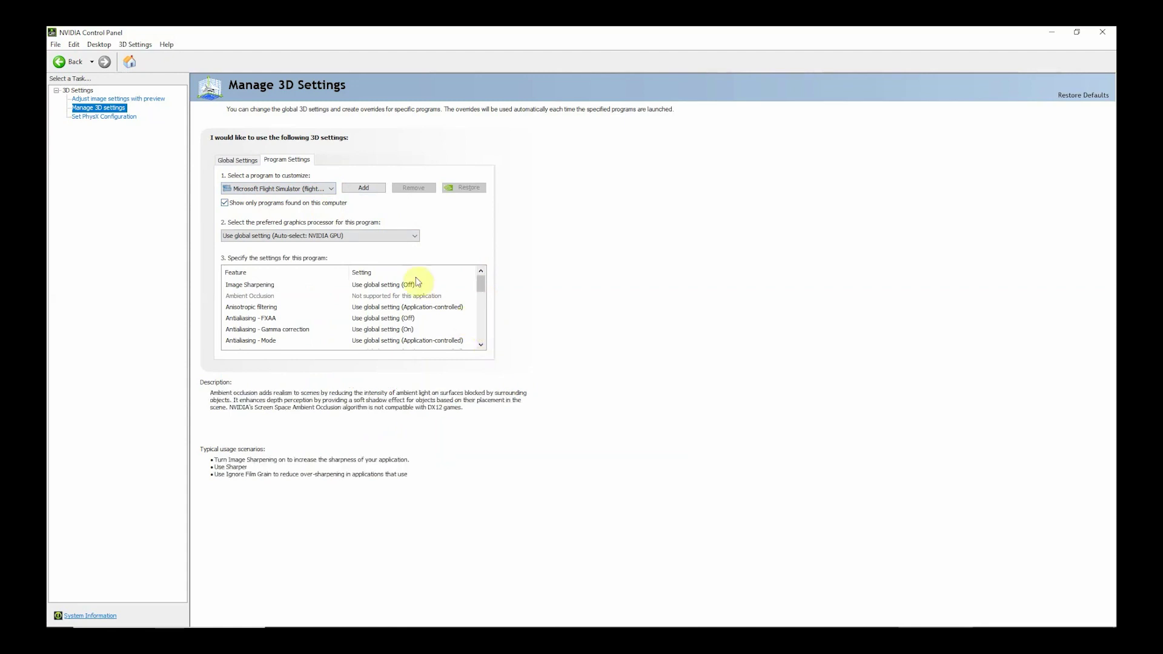
{"action": "left_click", "coordinate": [363, 189]}
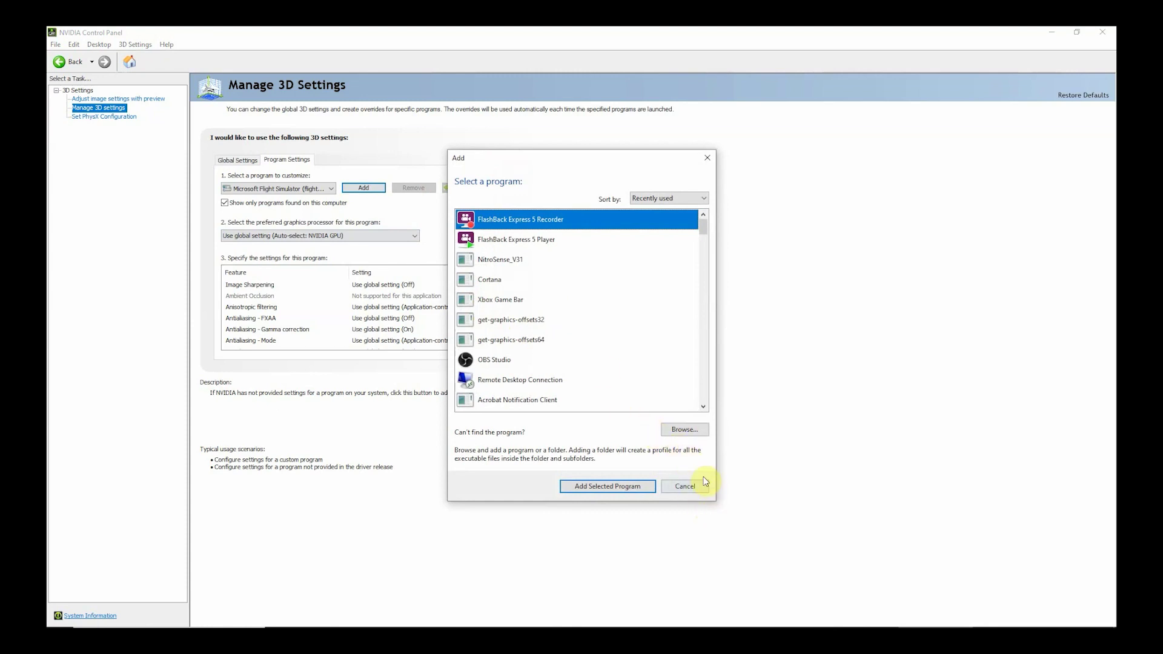
- Cancel the Add dialog and set Antialiasing - Gamma correction to Off
{"action": "left_click", "coordinate": [684, 486]}
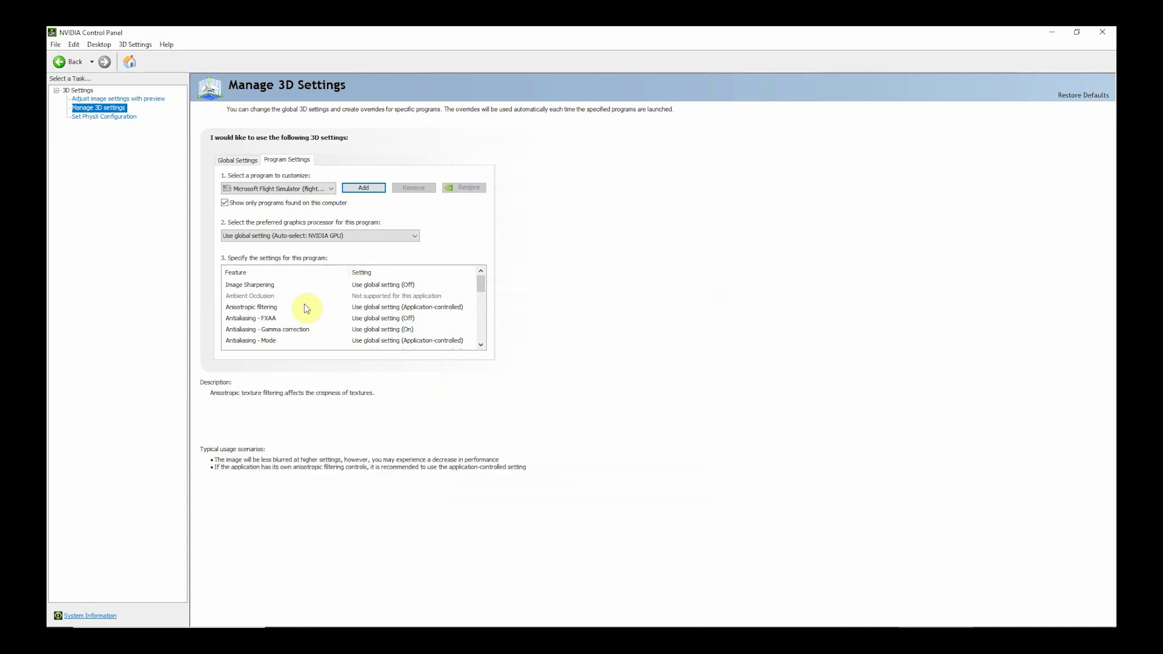
{"action": "left_click", "coordinate": [283, 330]}
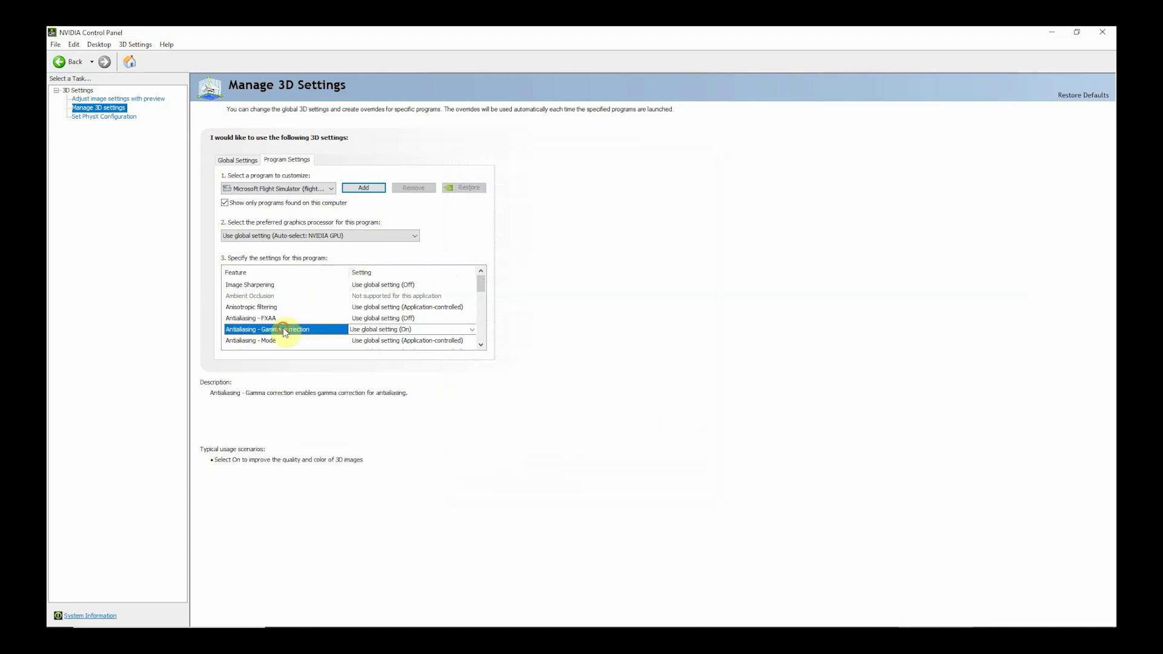
{"action": "left_click", "coordinate": [404, 331]}
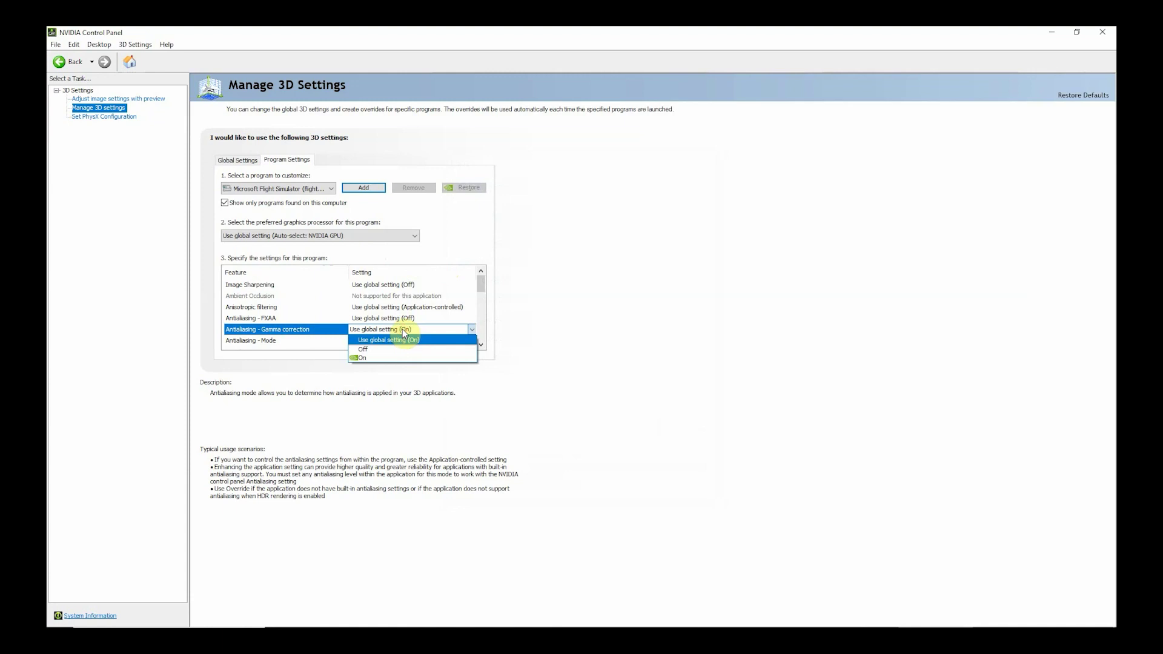
{"action": "left_click", "coordinate": [403, 350]}
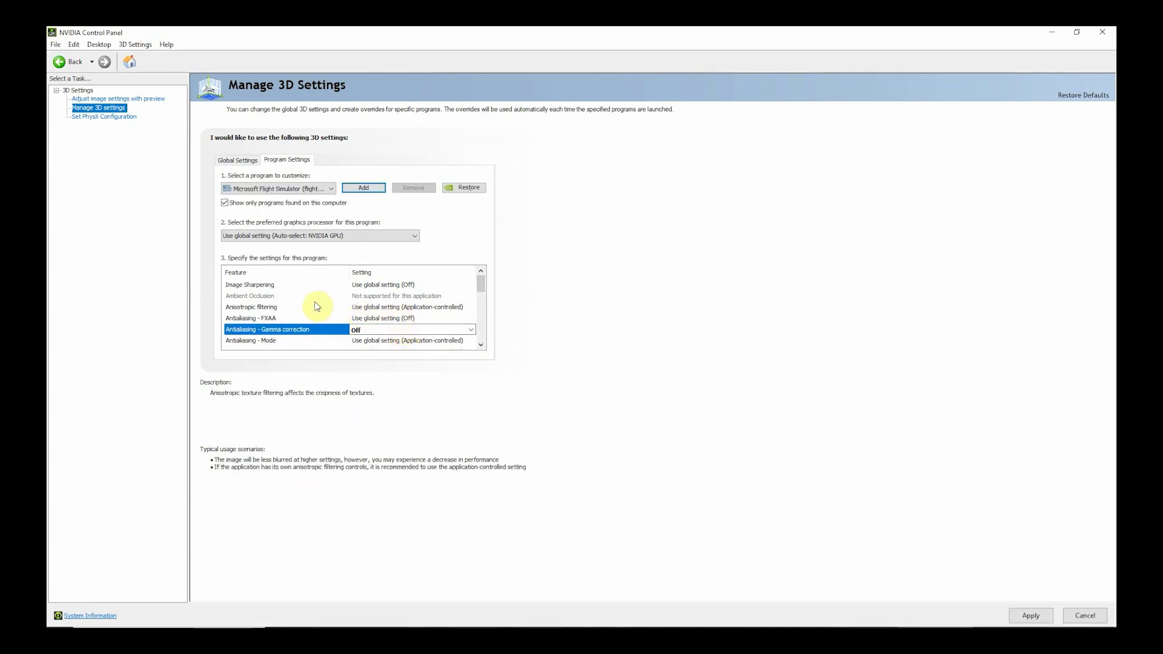
- Set Antialiasing - Mode to Application-controlled
{"action": "scroll", "coordinate": [321, 306], "scroll_direction": "down", "scroll_amount": 2}
{"action": "scroll", "coordinate": [274, 299], "scroll_direction": "up", "scroll_amount": 1}
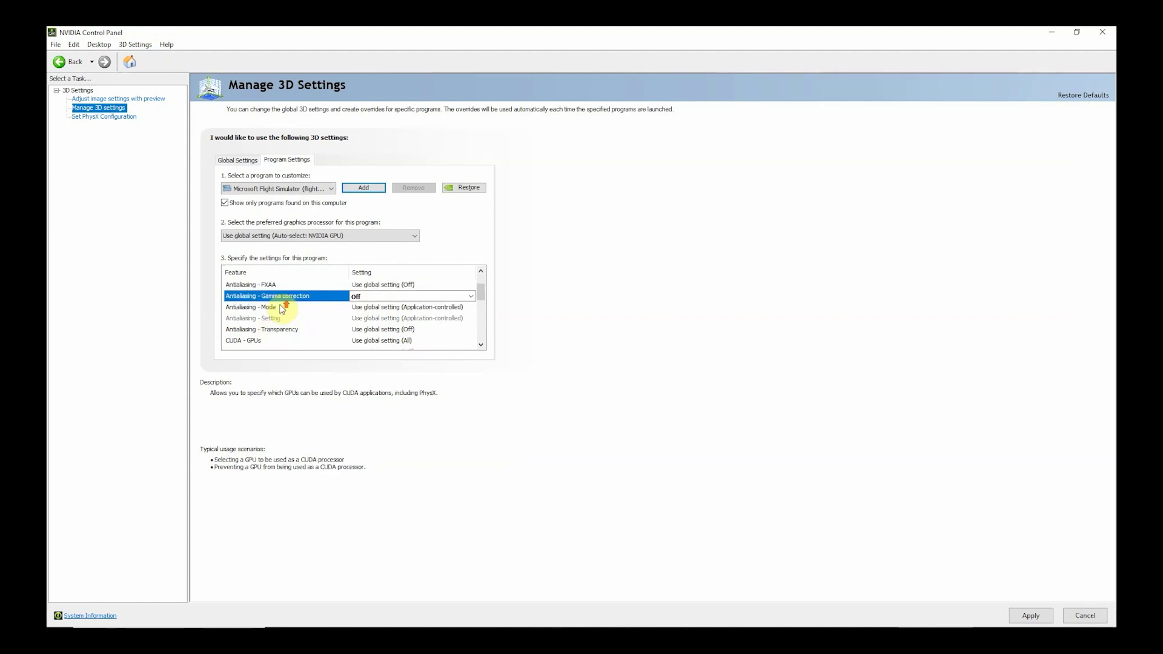
{"action": "left_click", "coordinate": [278, 307]}
{"action": "left_click", "coordinate": [371, 309]}
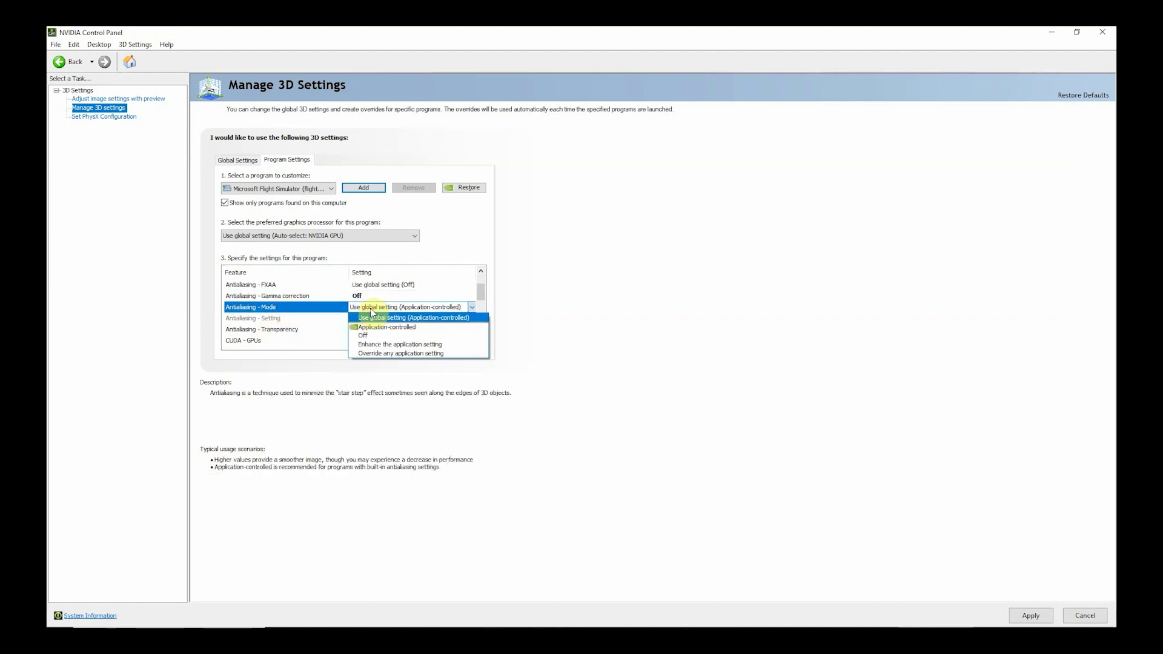
{"action": "left_click", "coordinate": [371, 325]}
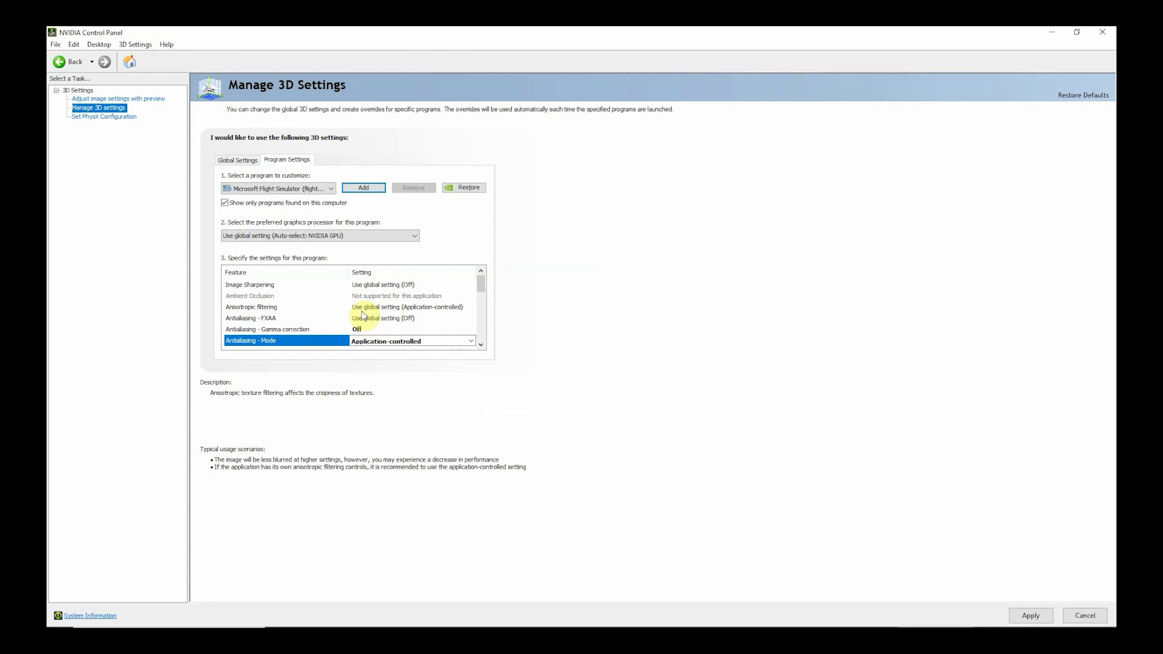
{"action": "scroll", "coordinate": [291, 309], "scroll_direction": "down", "scroll_amount": 4}
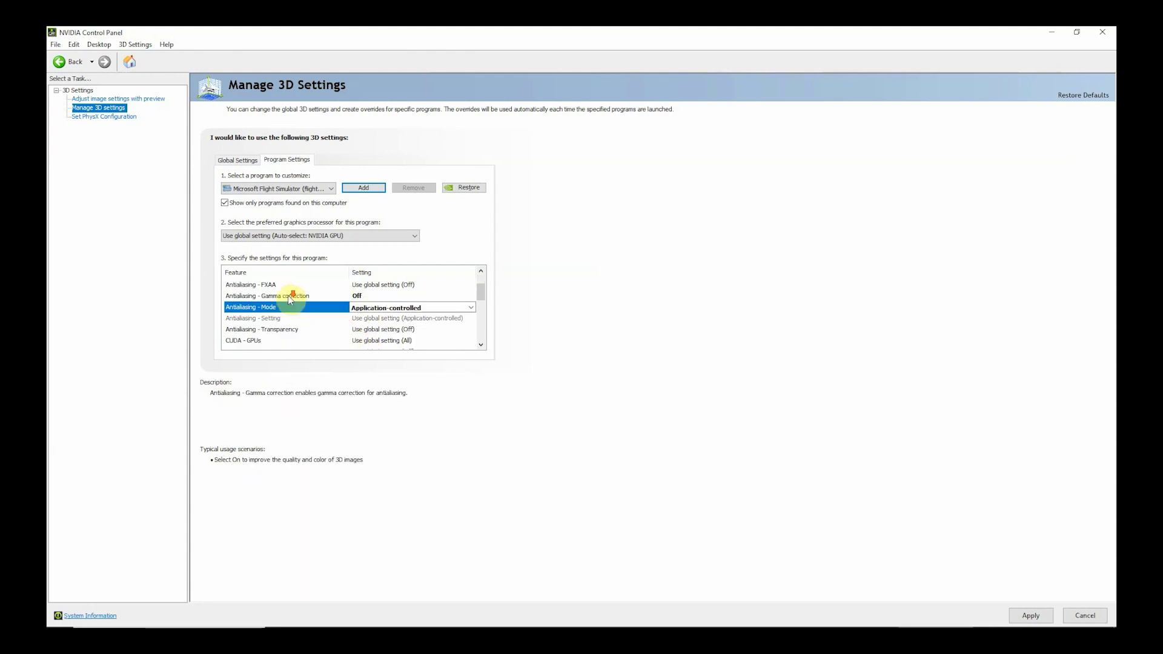
- Set Power management mode to Prefer maximum performance for Microsoft Flight Simulator
{"action": "left_click", "coordinate": [285, 318]}
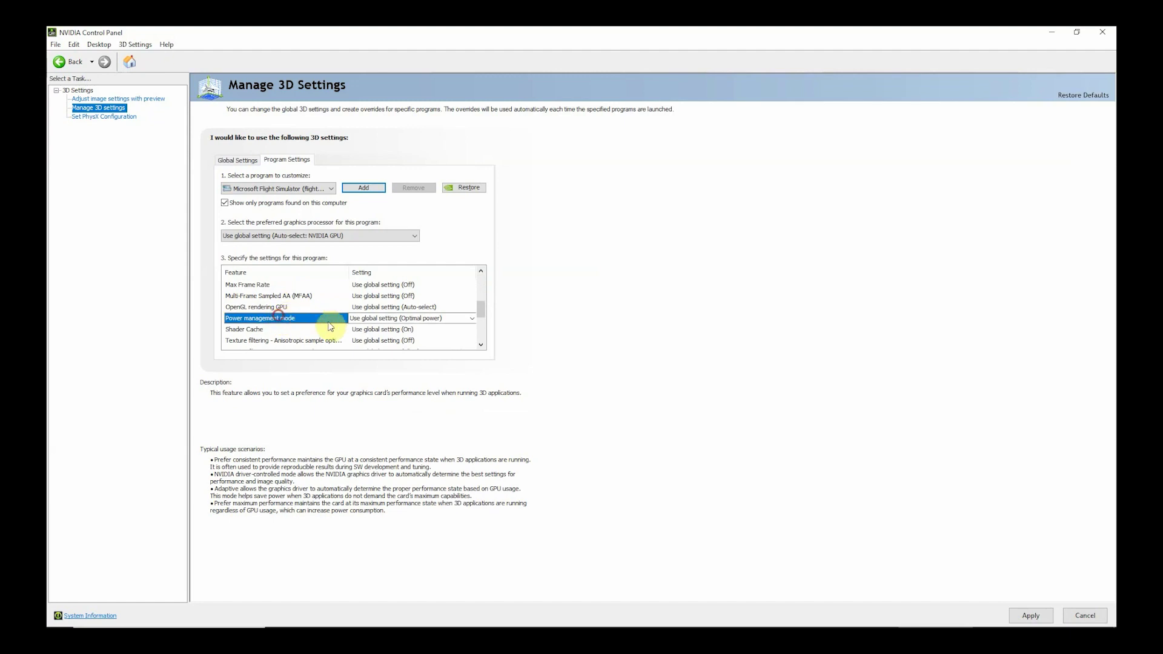
{"action": "left_click", "coordinate": [473, 319]}
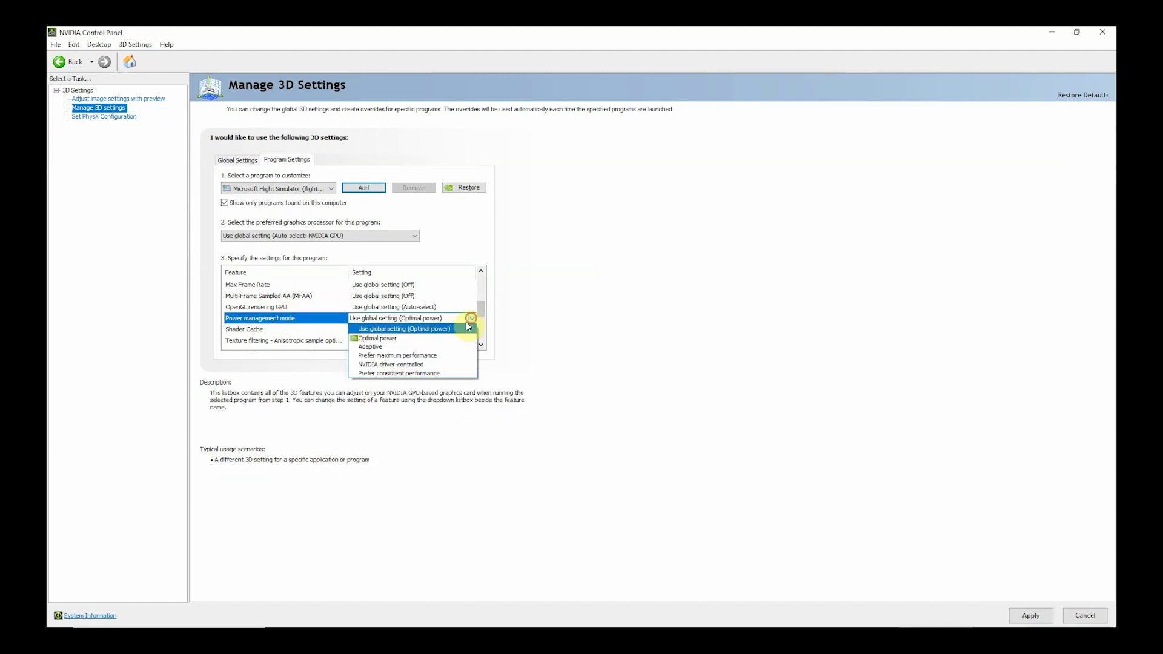
{"action": "left_click", "coordinate": [420, 356]}
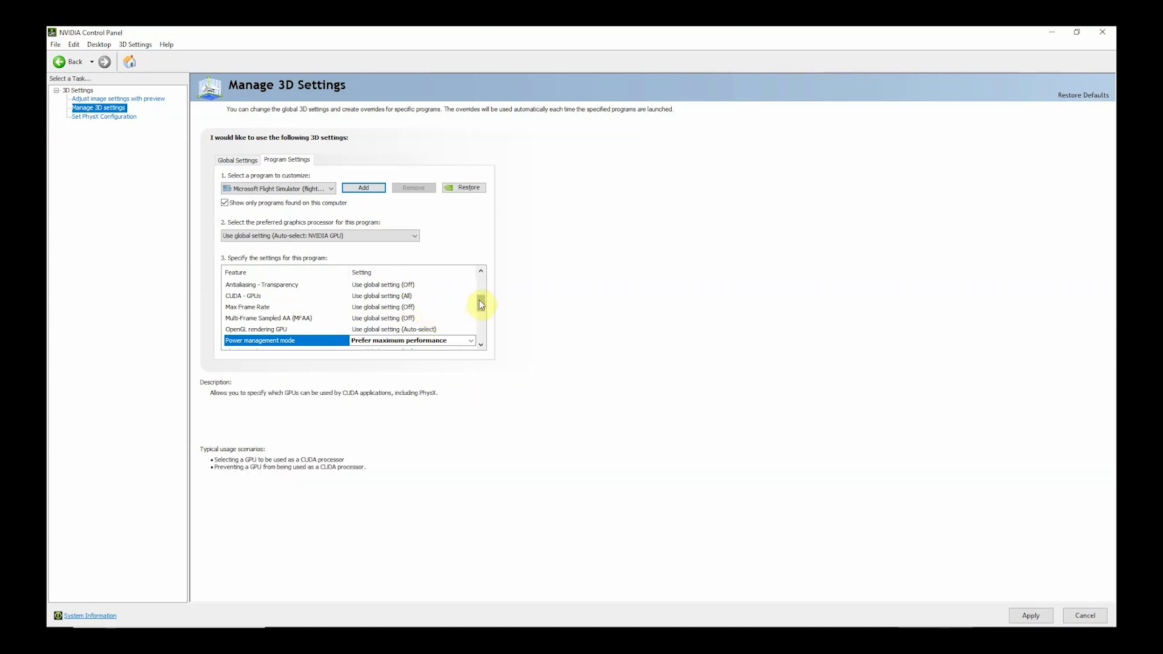
{"action": "left_click_drag", "start_coordinate": [480, 301], "coordinate": [469, 314]}
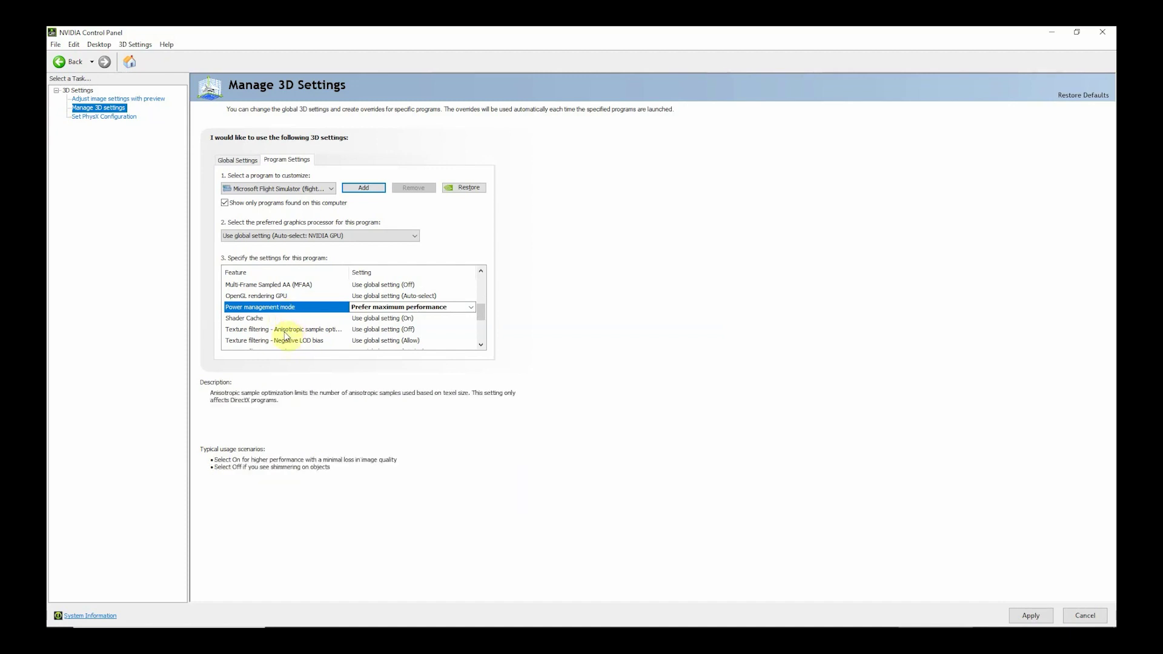
- Set Texture filtering - Quality to High performance and check Anisotropic sample optimization is On
{"action": "scroll", "coordinate": [286, 335], "scroll_direction": "down", "scroll_amount": 1}
{"action": "left_click", "coordinate": [363, 320]}
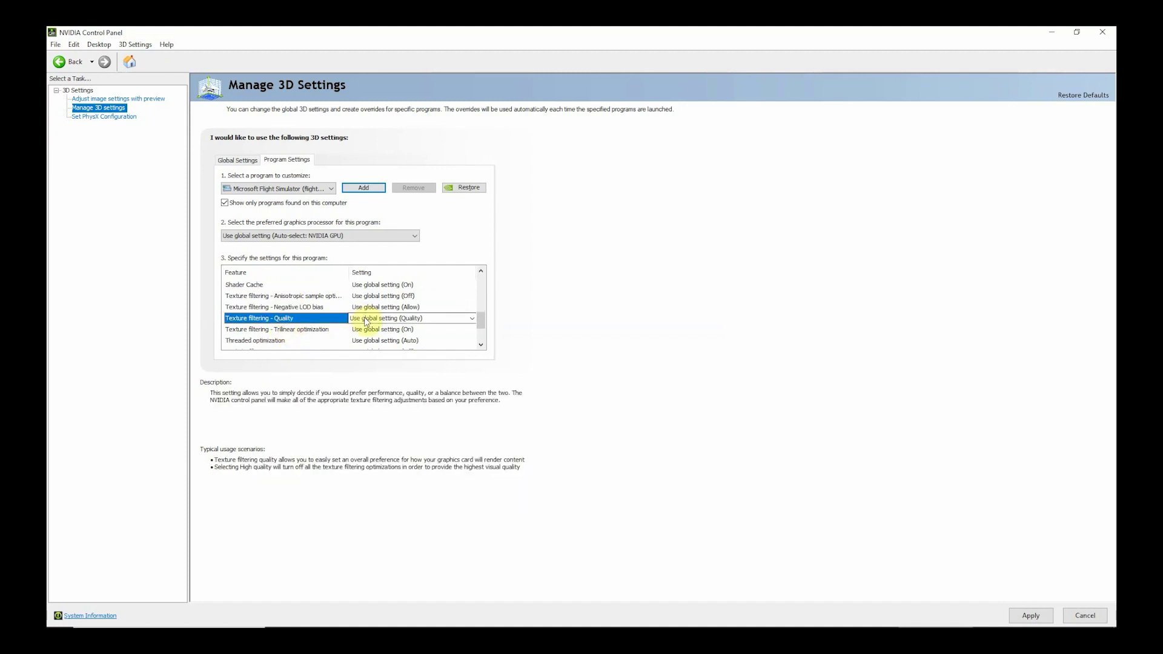
{"action": "left_click", "coordinate": [366, 320]}
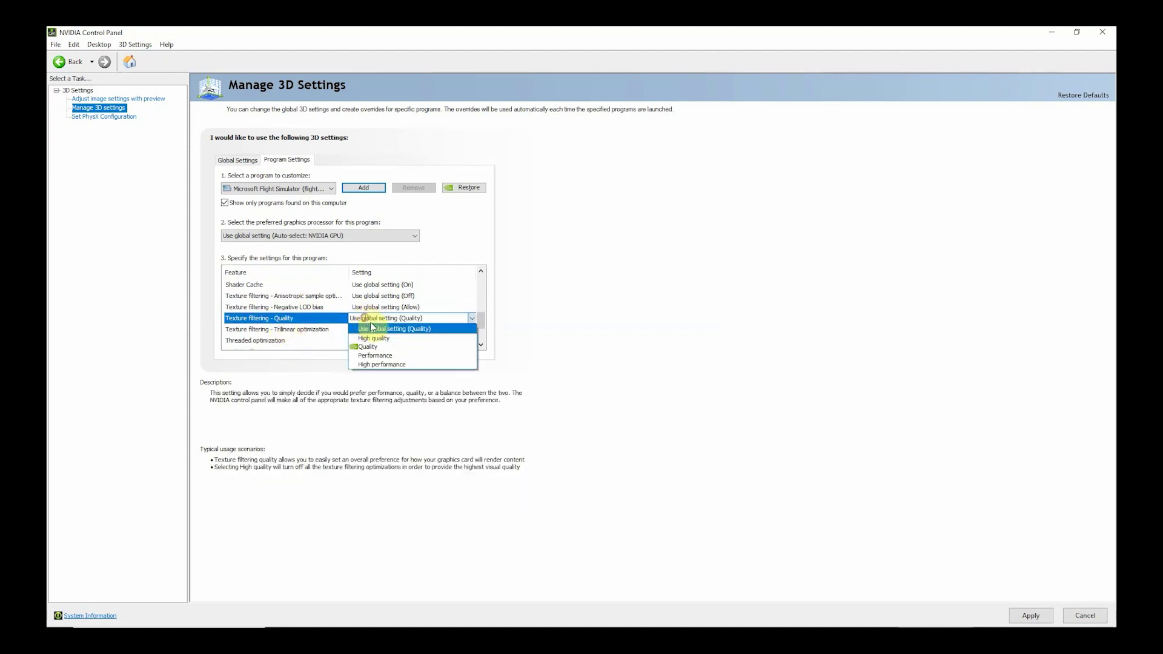
{"action": "left_click", "coordinate": [379, 365]}
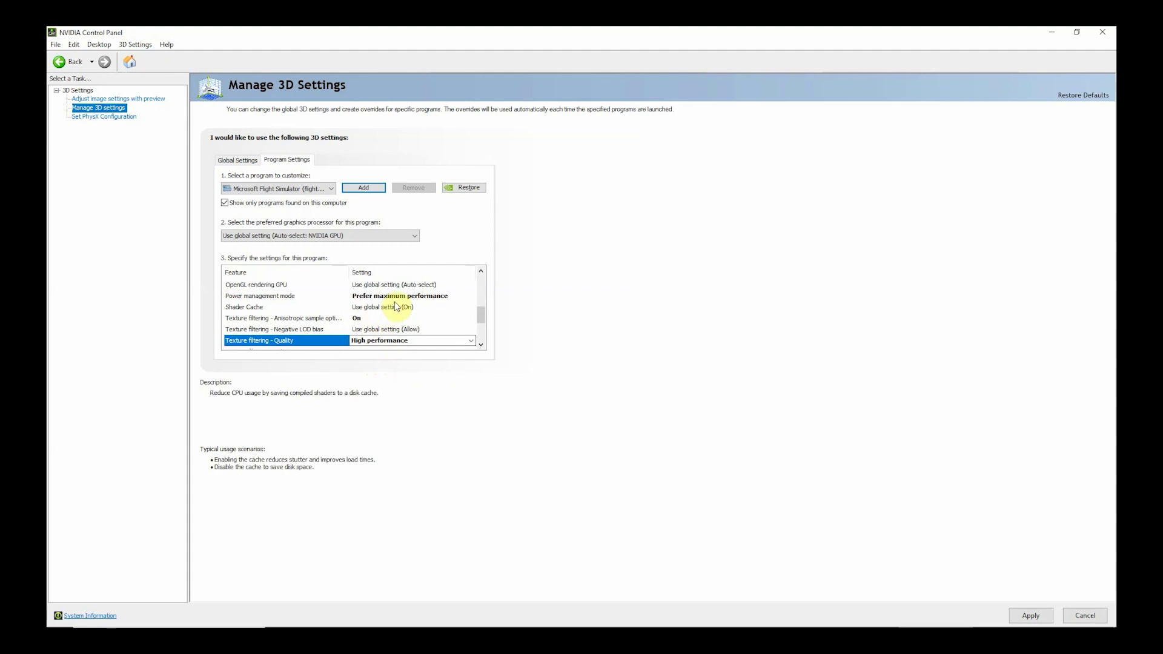
{"action": "scroll", "coordinate": [395, 307], "scroll_direction": "down", "scroll_amount": 1}
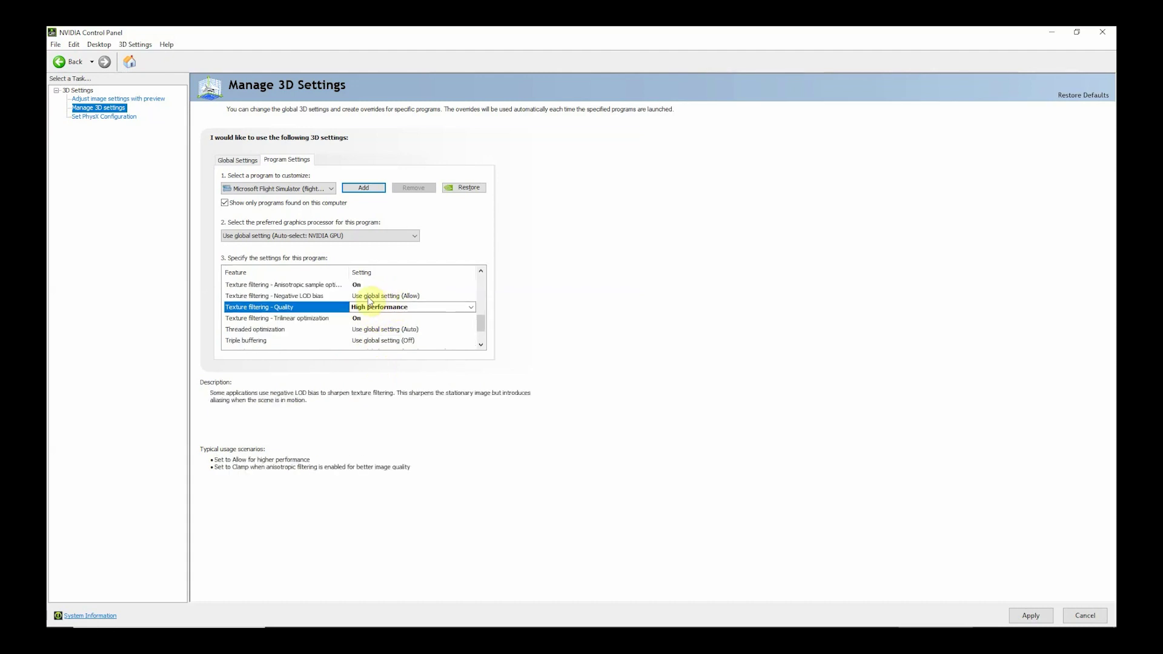
{"action": "left_click", "coordinate": [316, 286]}
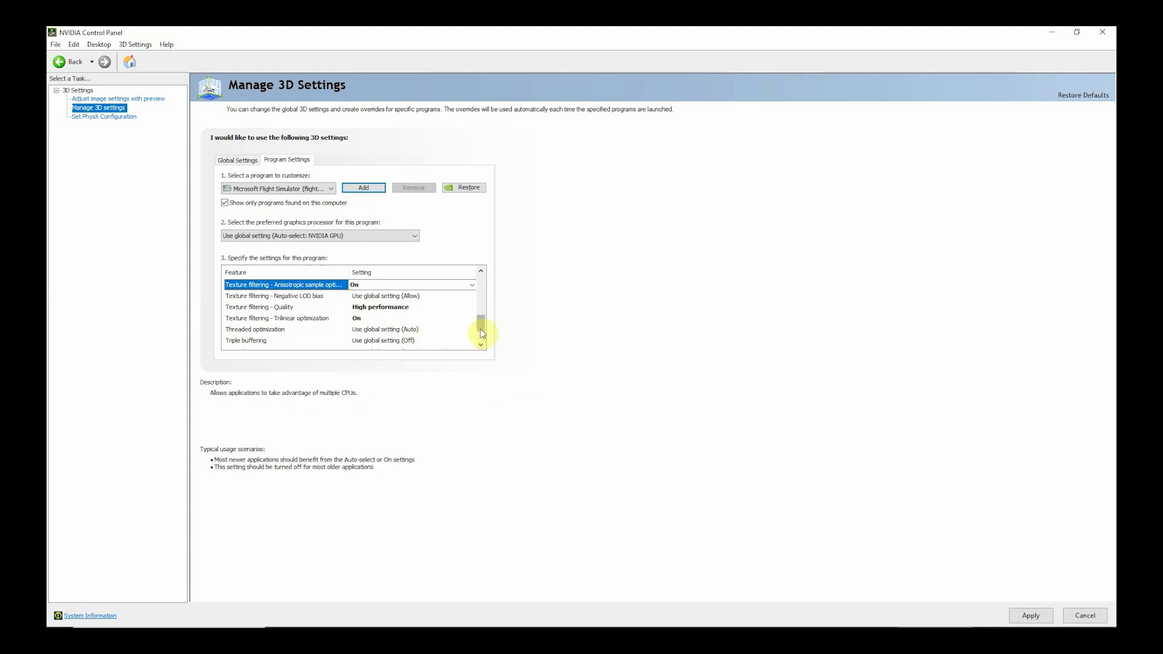
- Apply the Microsoft Flight Simulator 3D settings from the bottom of the list
{"action": "left_click_drag", "start_coordinate": [483, 321], "coordinate": [484, 343]}
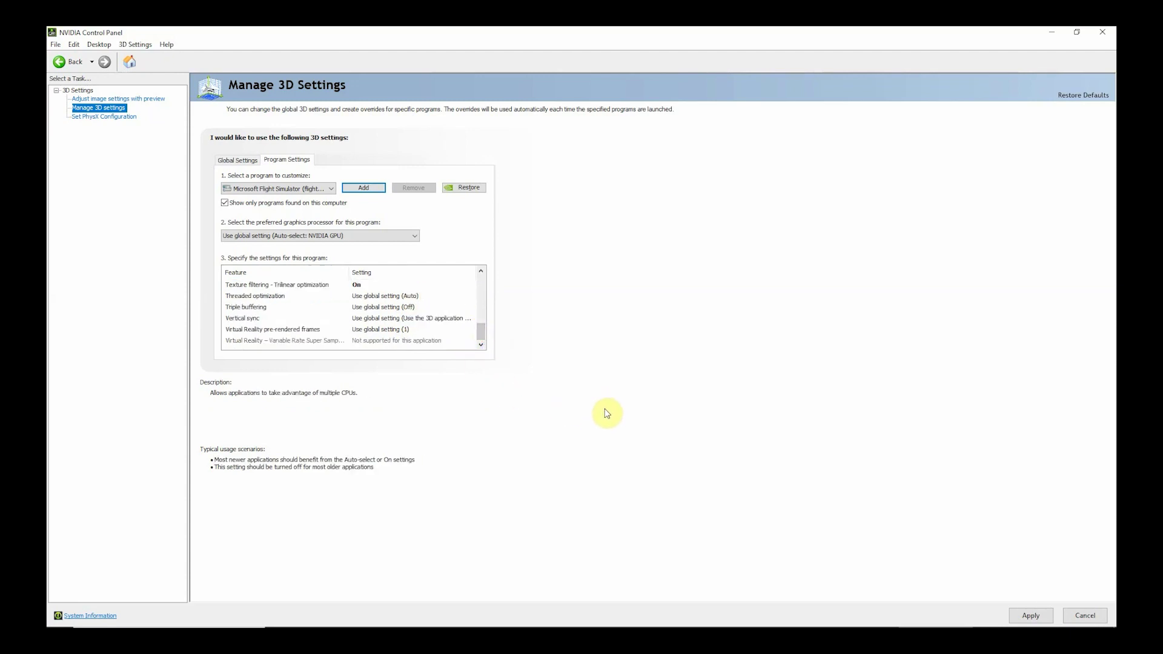
{"action": "left_click", "coordinate": [1021, 617]}
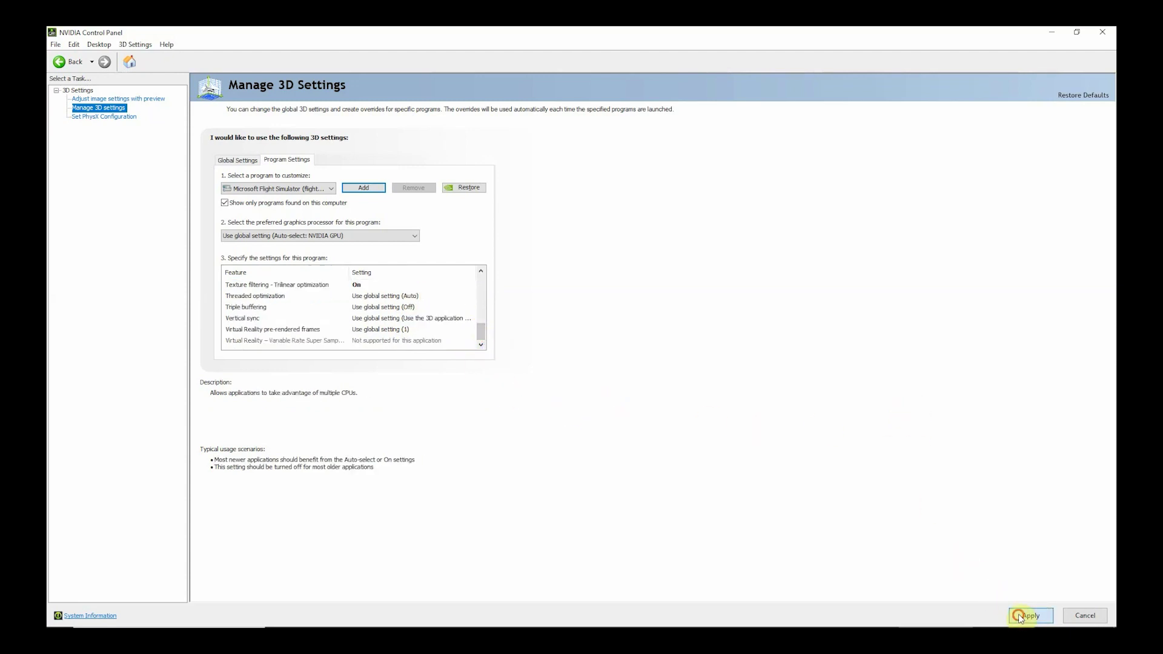